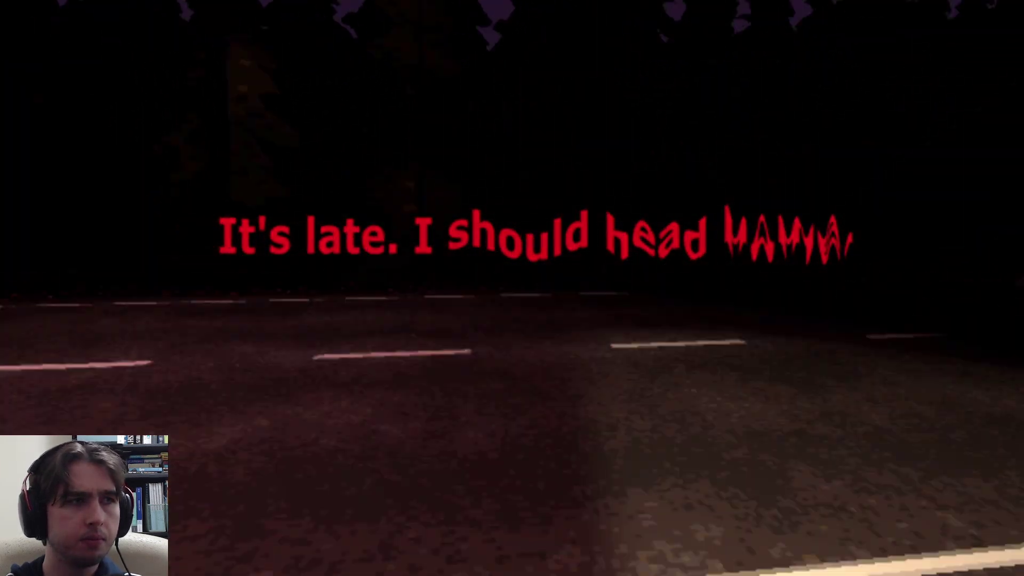
key(w)
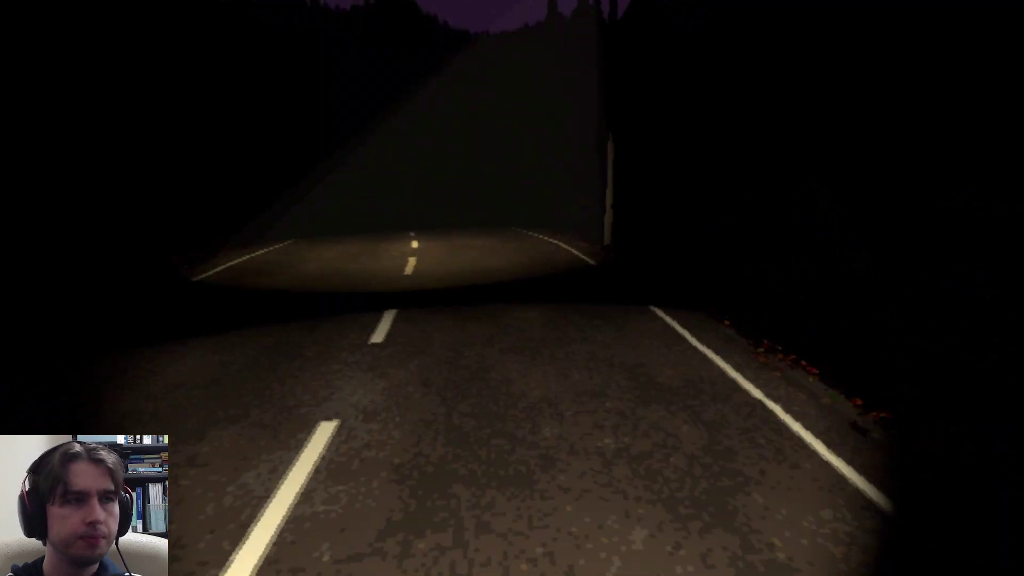
key(w)
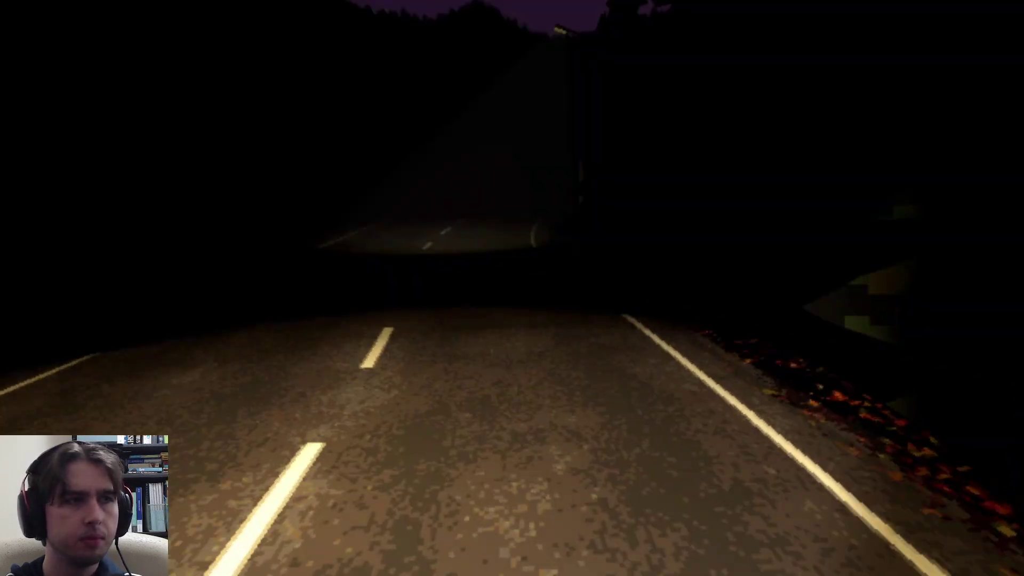
key(w)
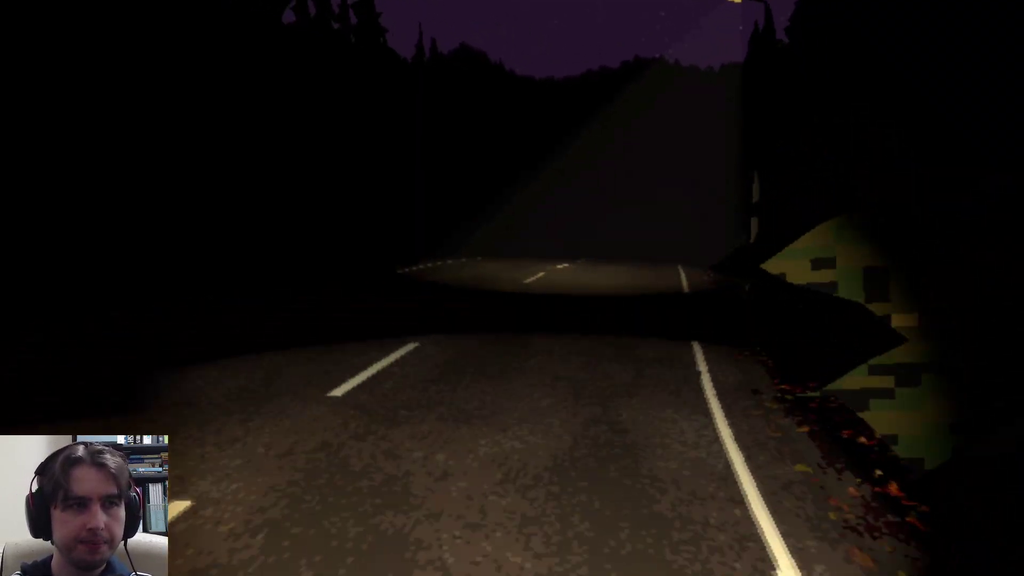
key(w)
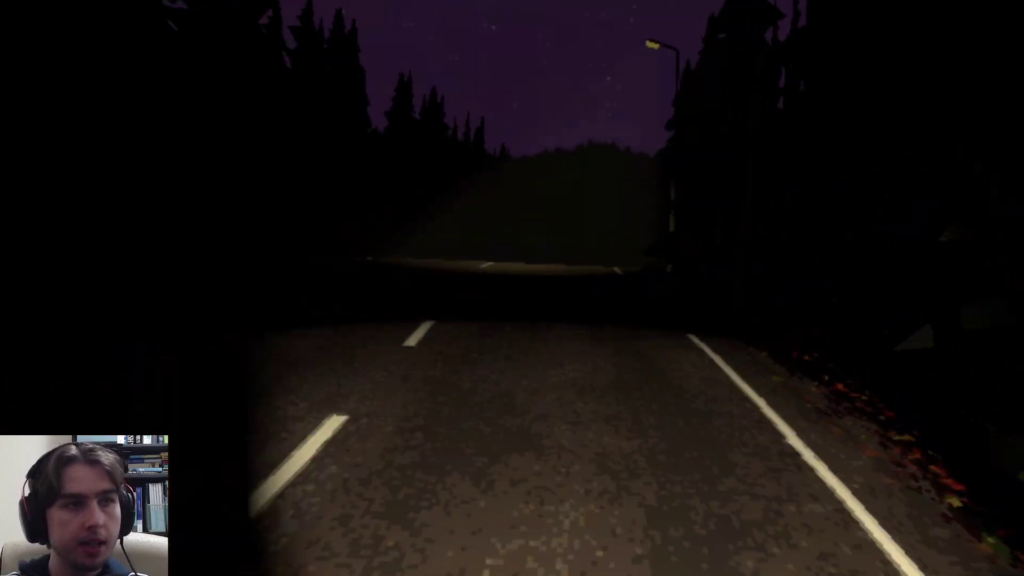
key(w)
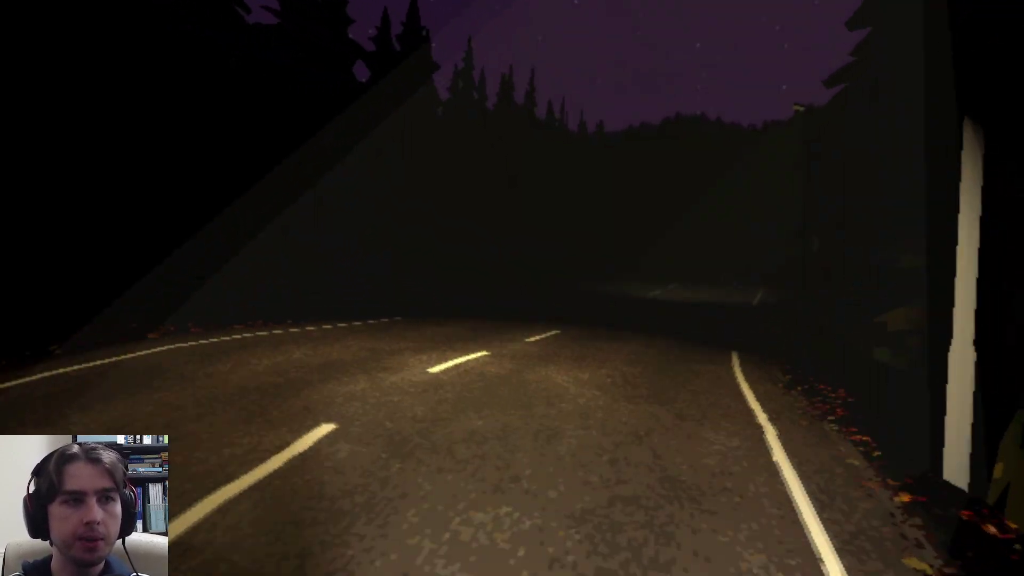
key(w)
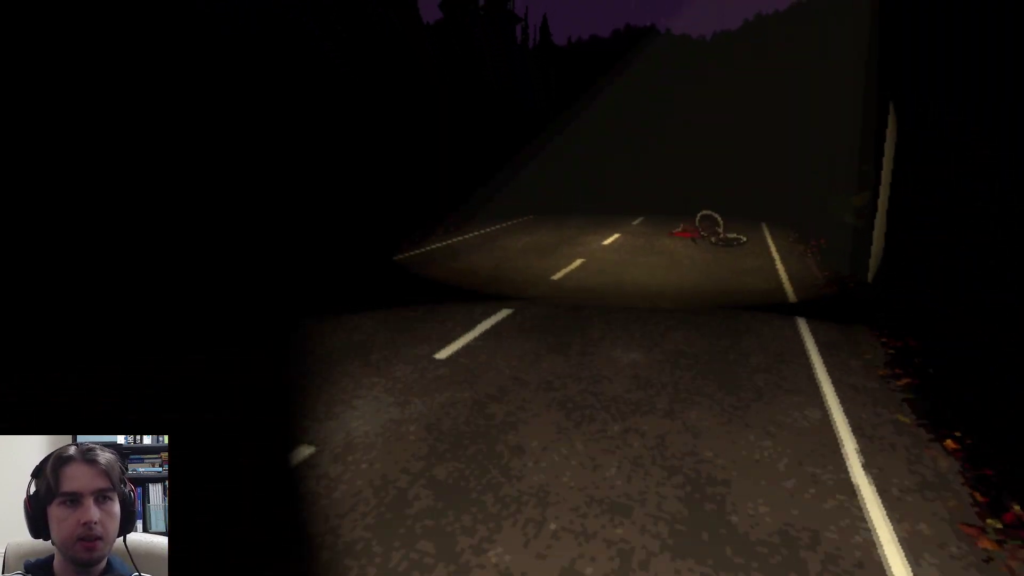
key(w)
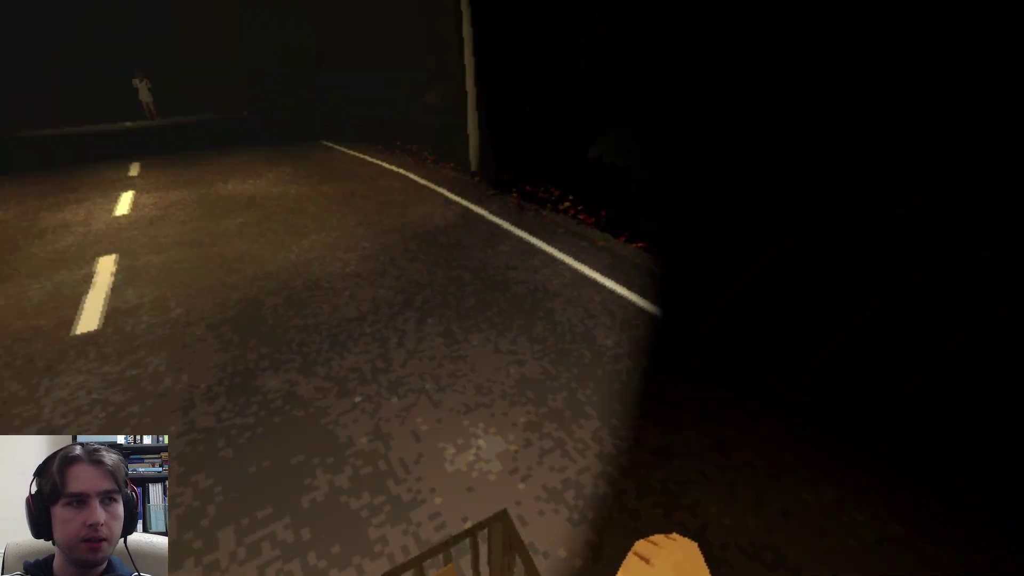
key(w)
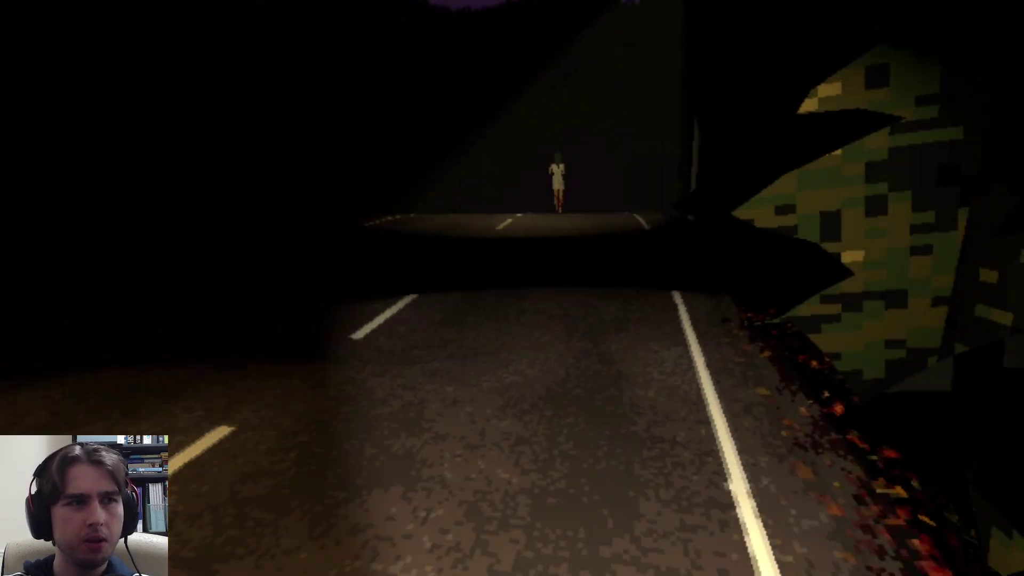
key(w)
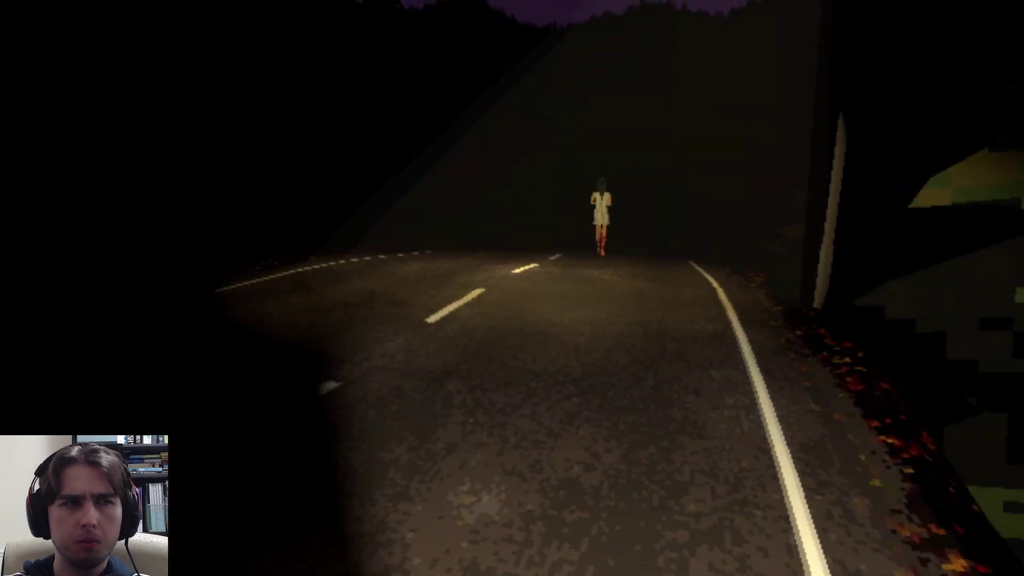
key(w)
key(w)
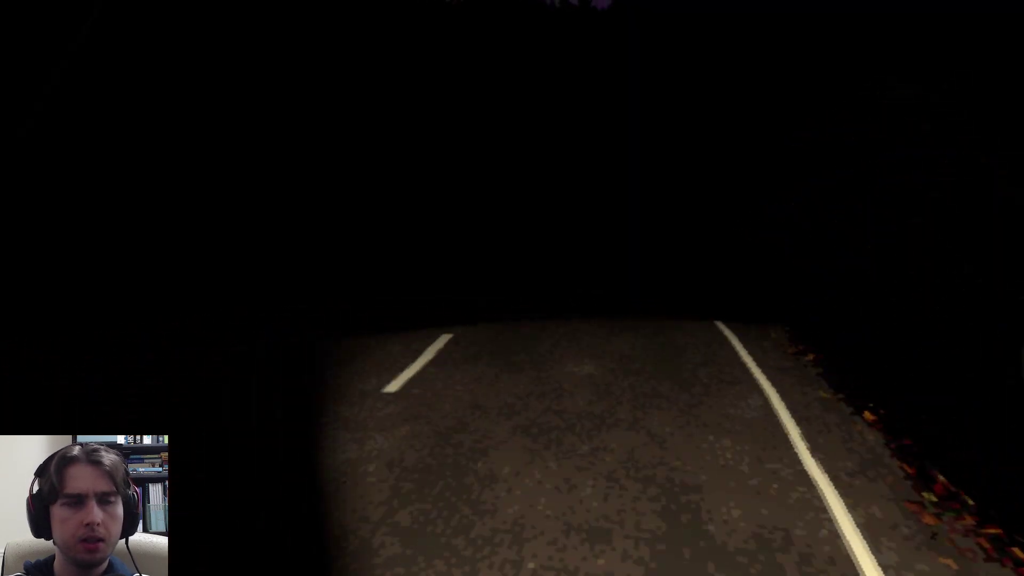
key(w)
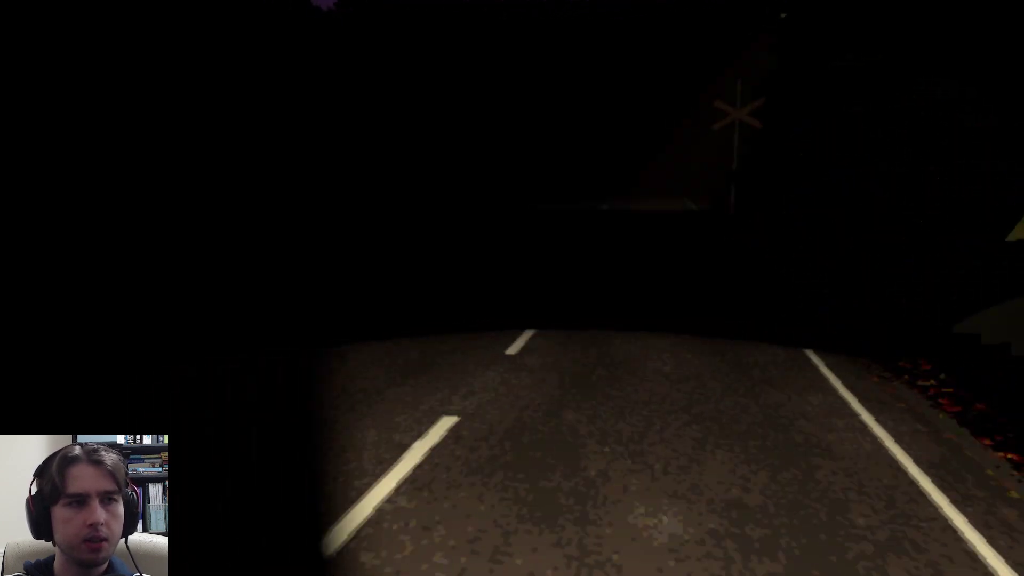
key(w)
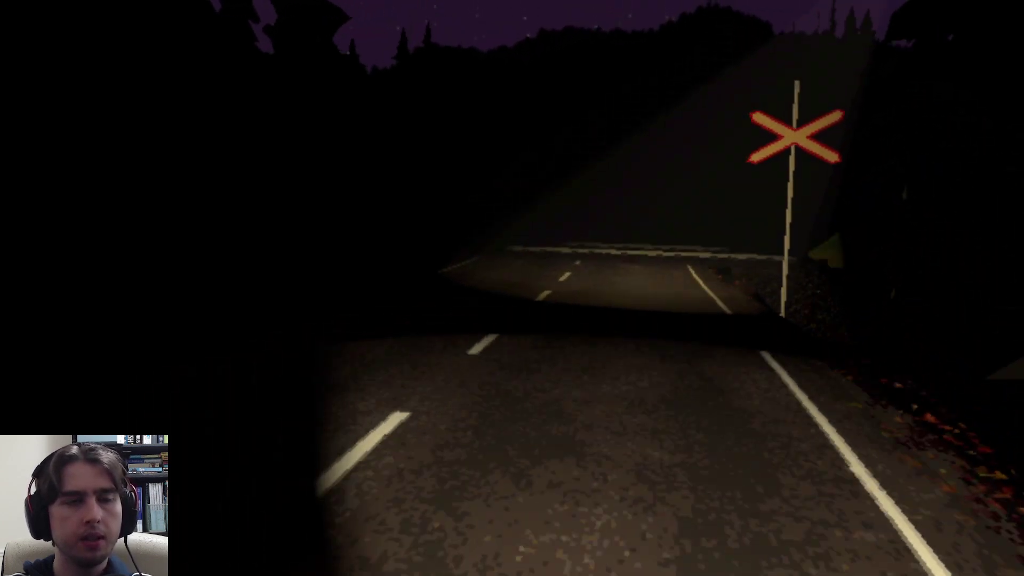
key(w)
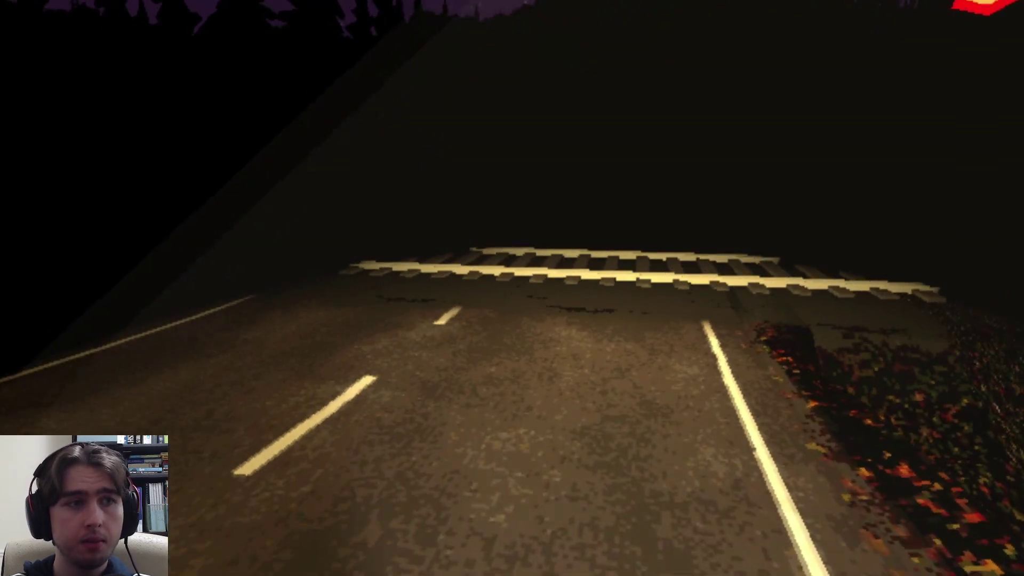
key(w)
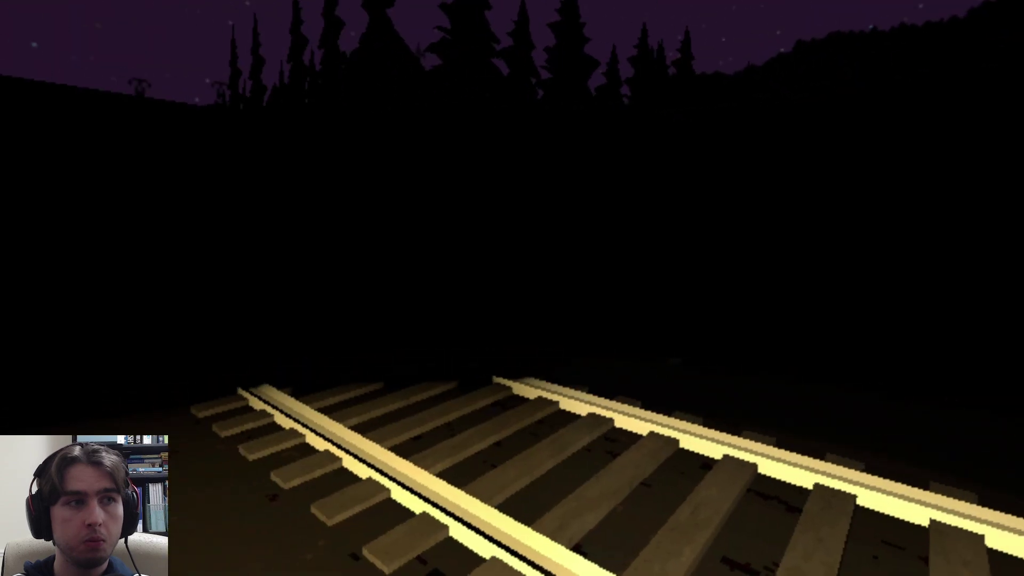
key(w)
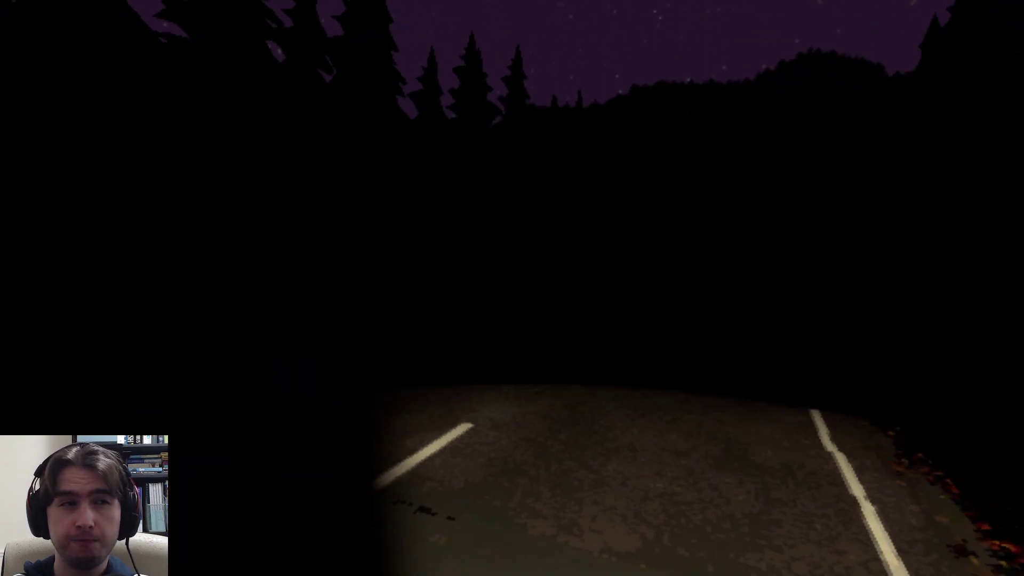
key(w)
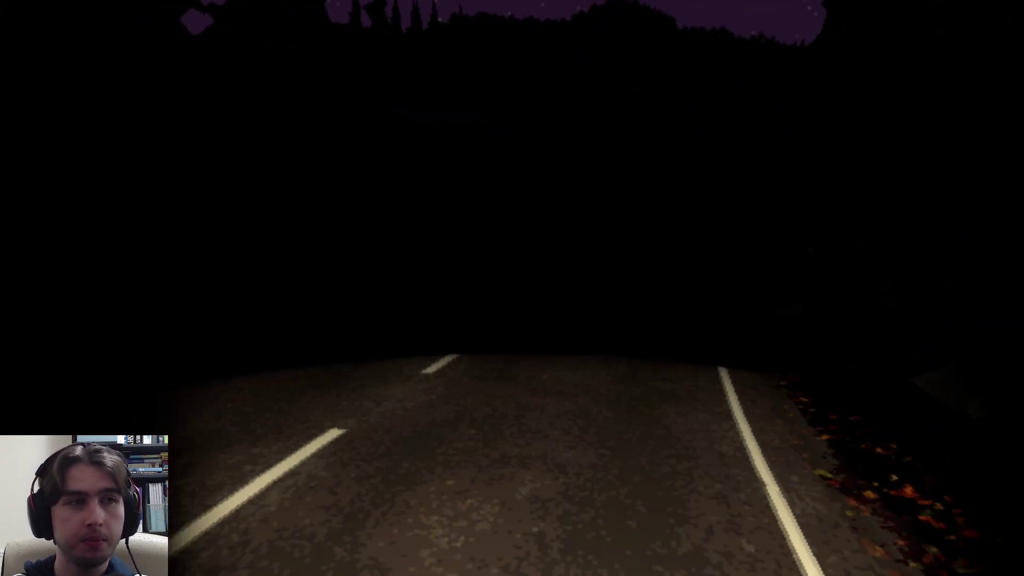
key(w)
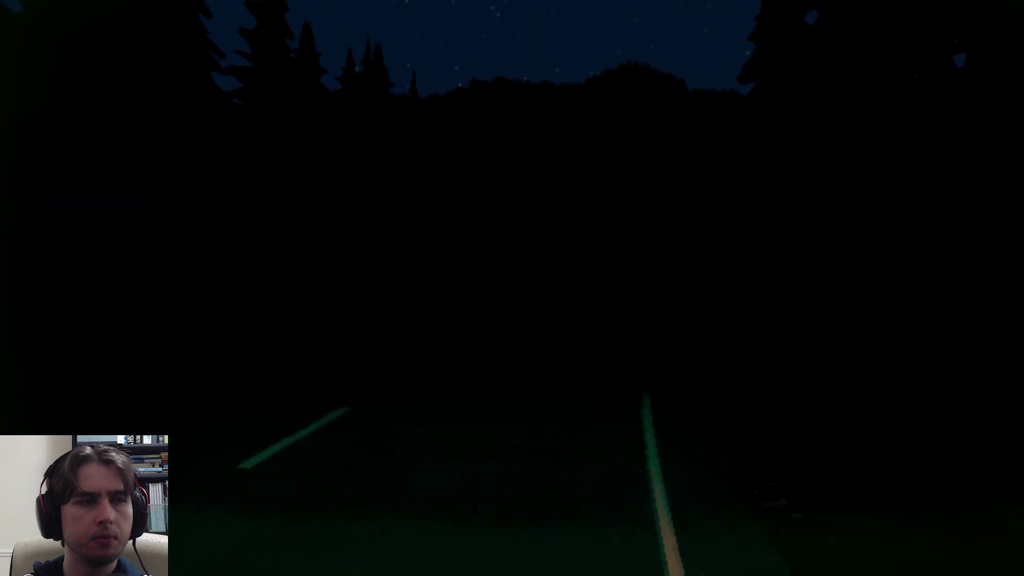
key(w)
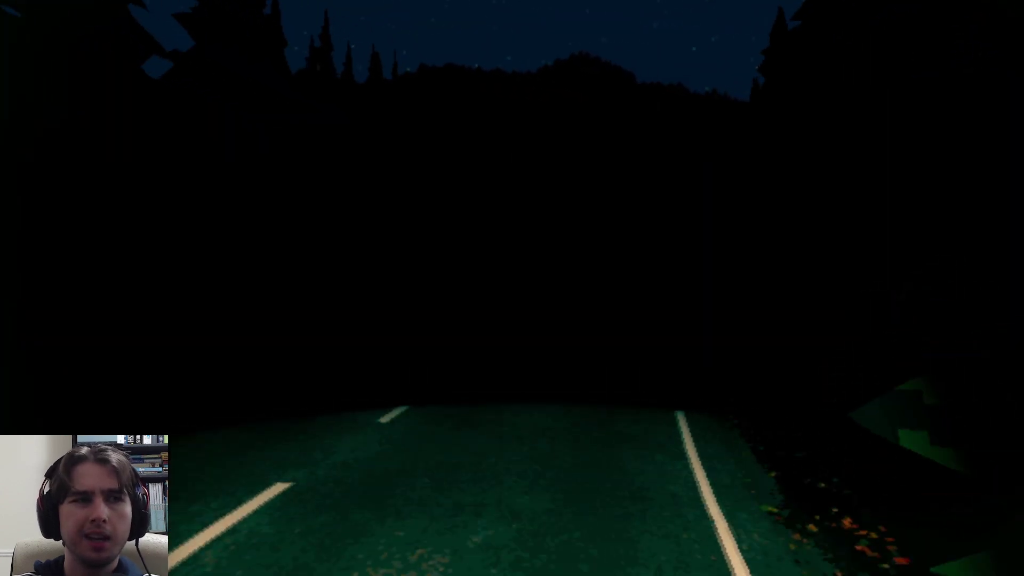
key(w)
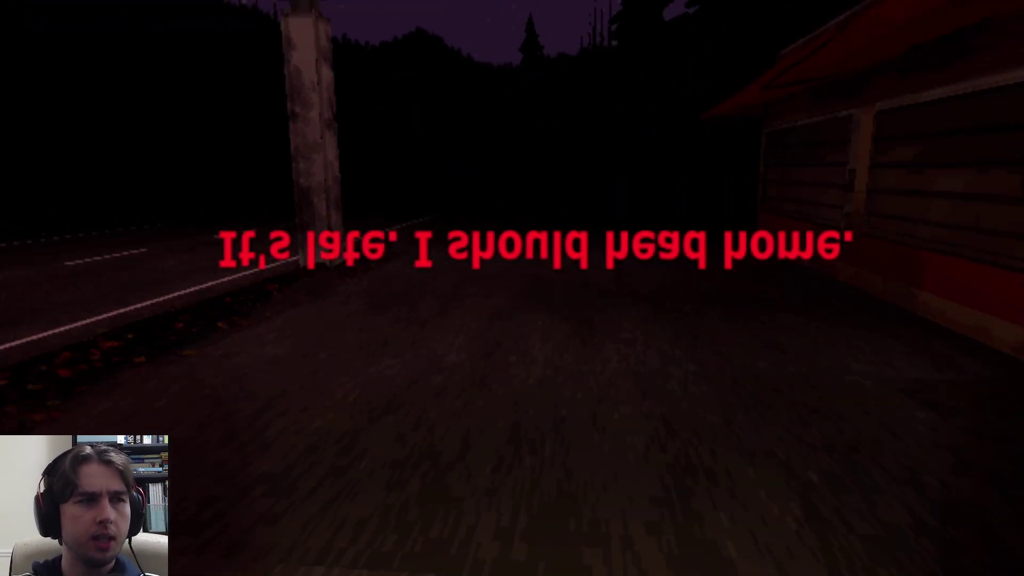
key(w)
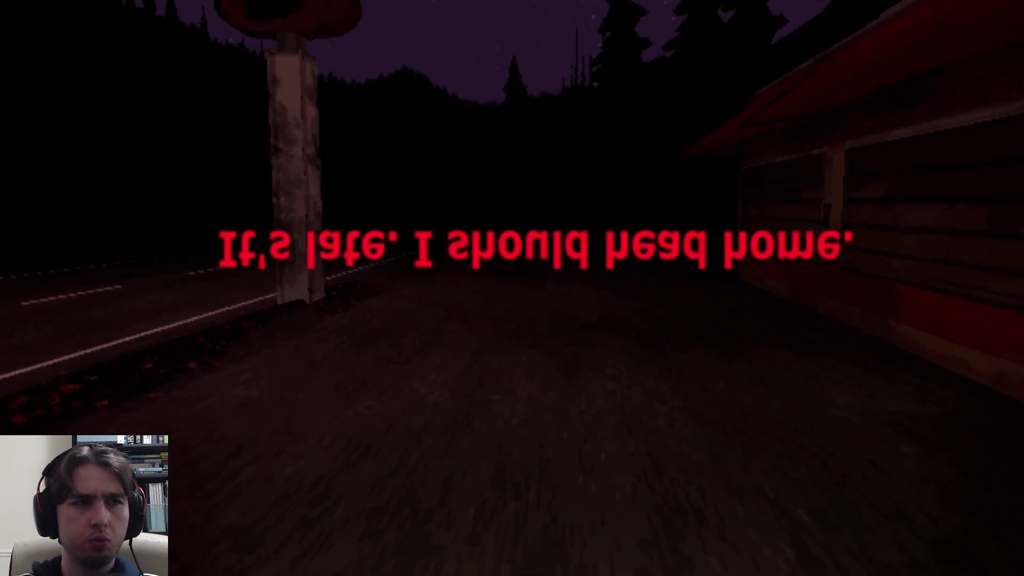
key(w)
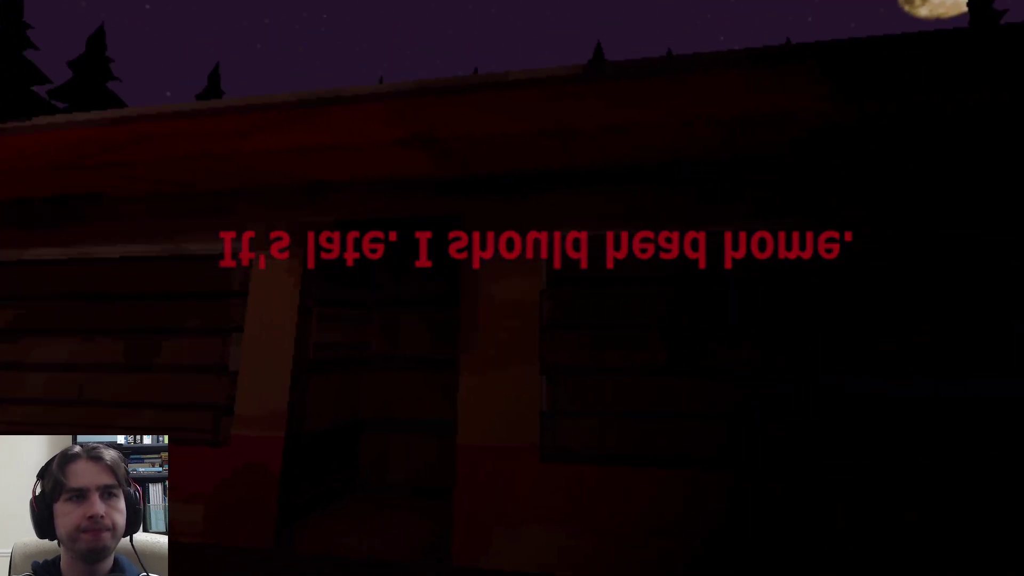
key(w)
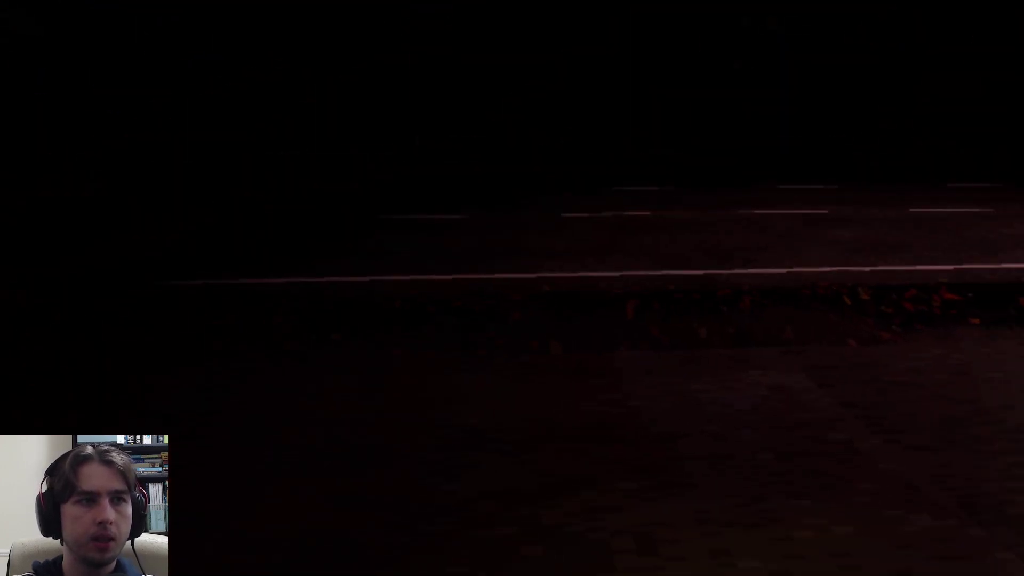
key(w)
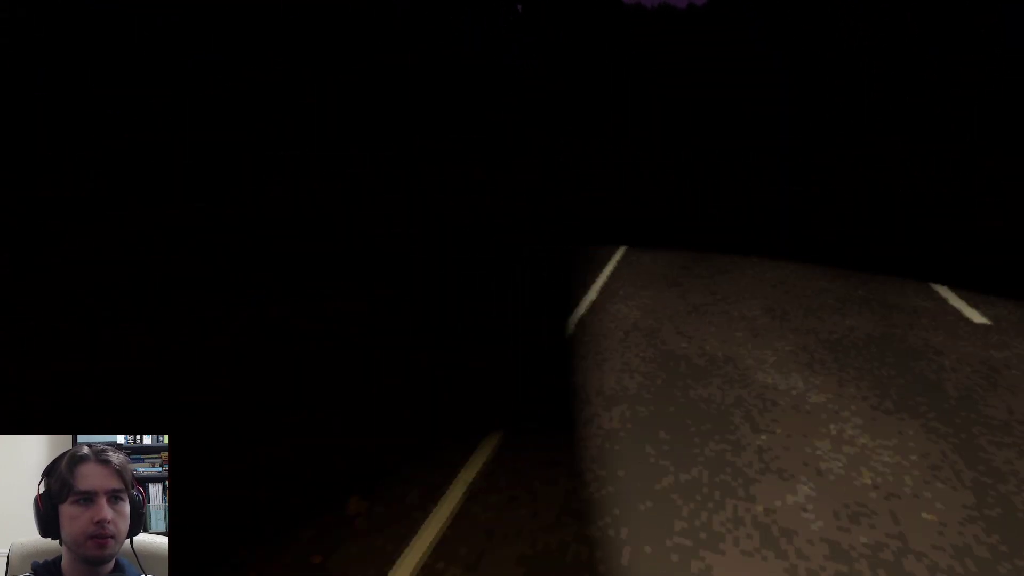
key(w)
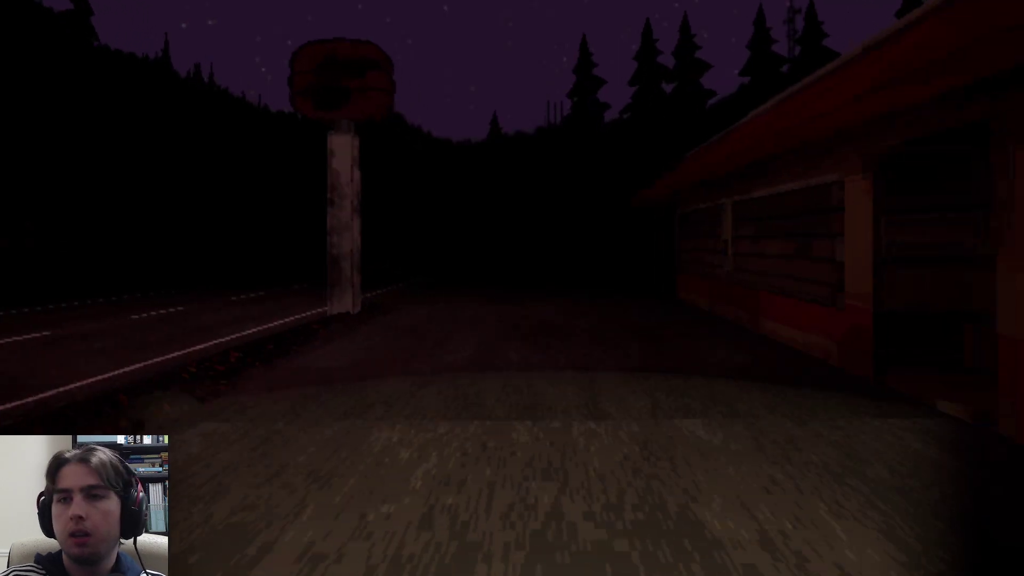
key(w)
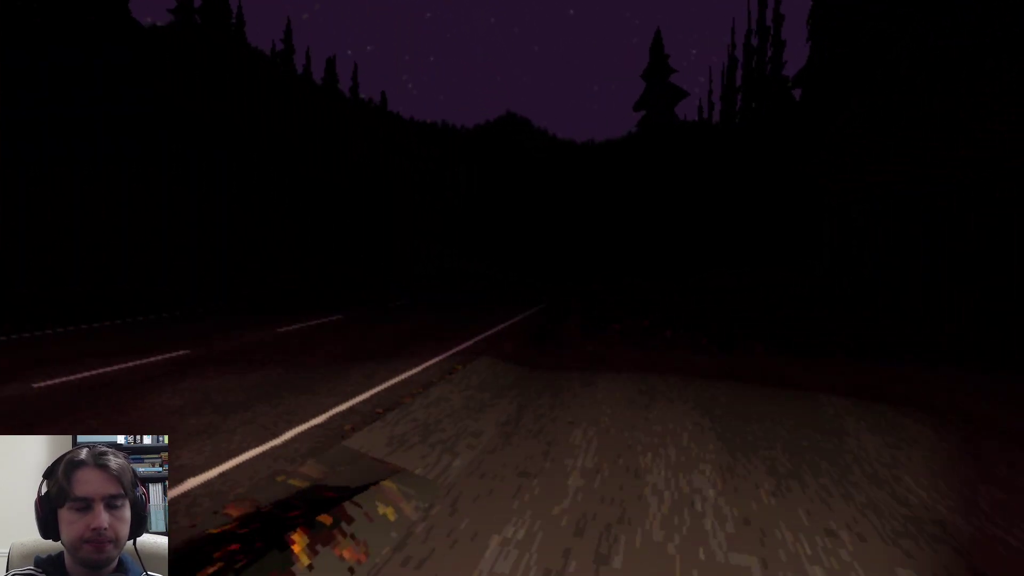
key(w)
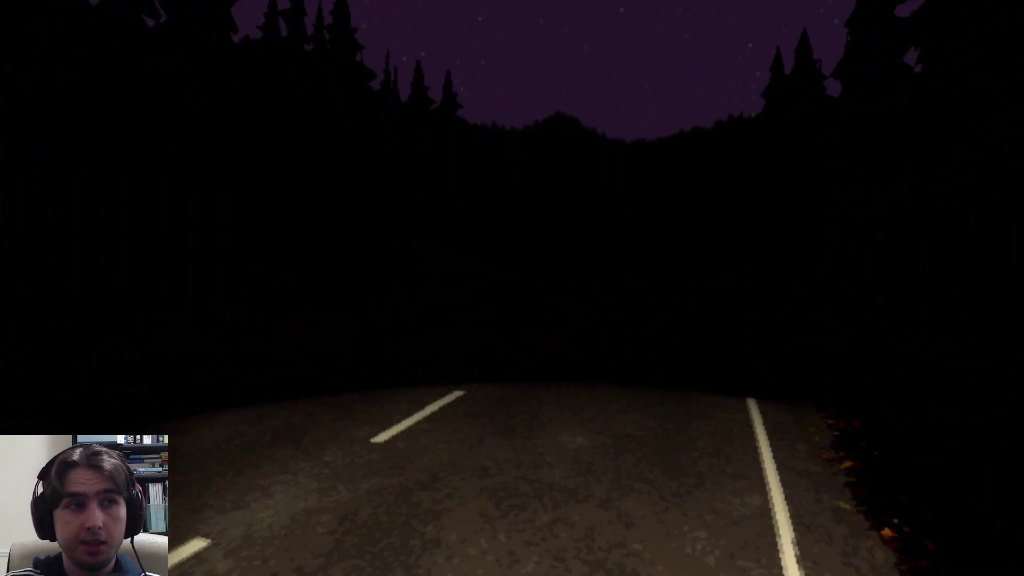
key(w)
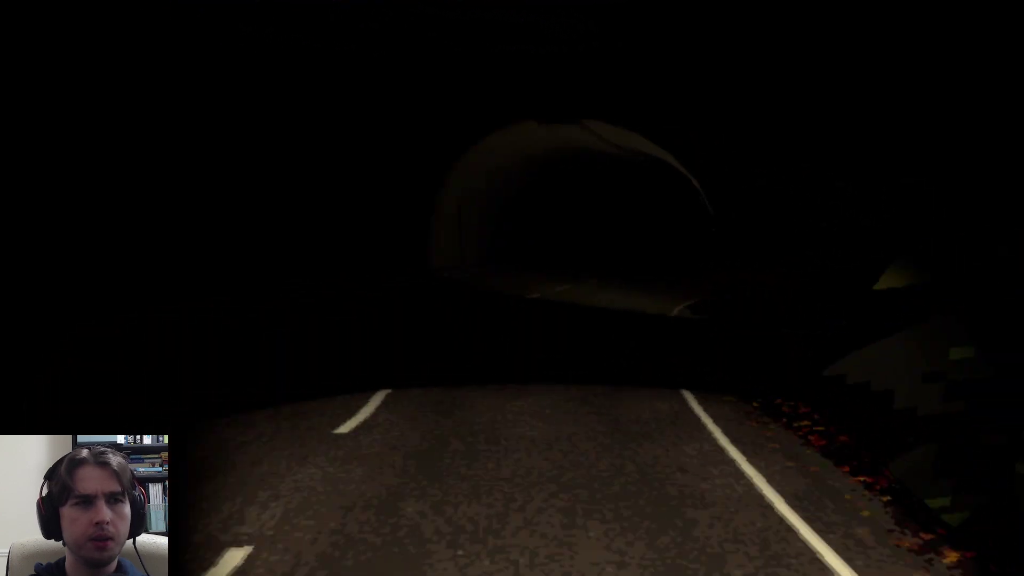
key(w)
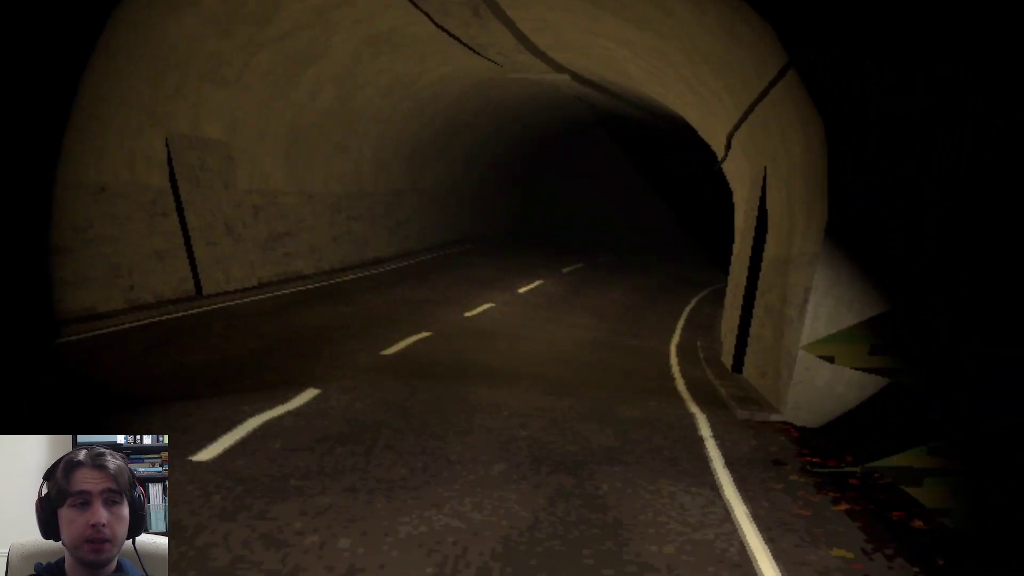
key(w)
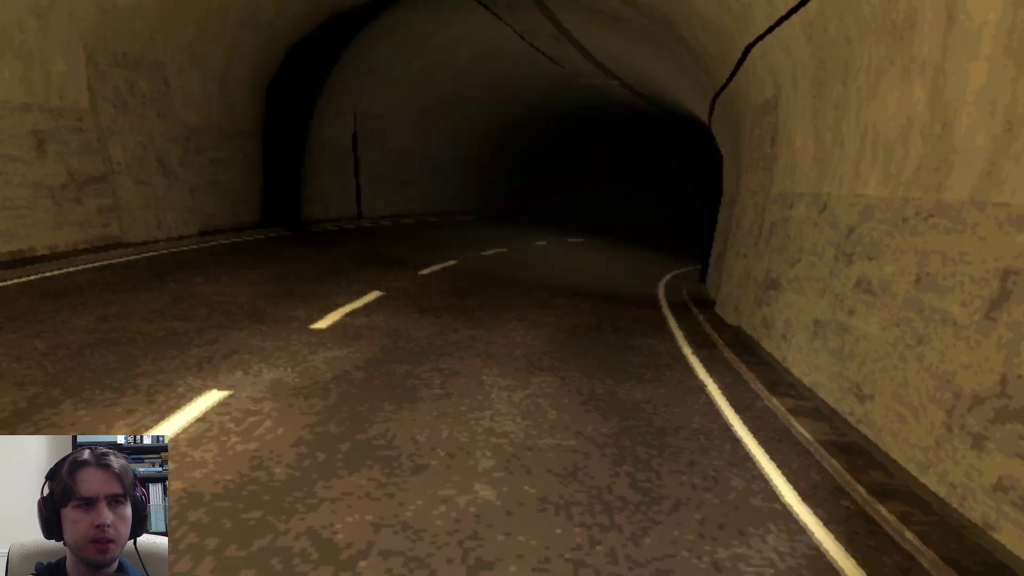
key(w)
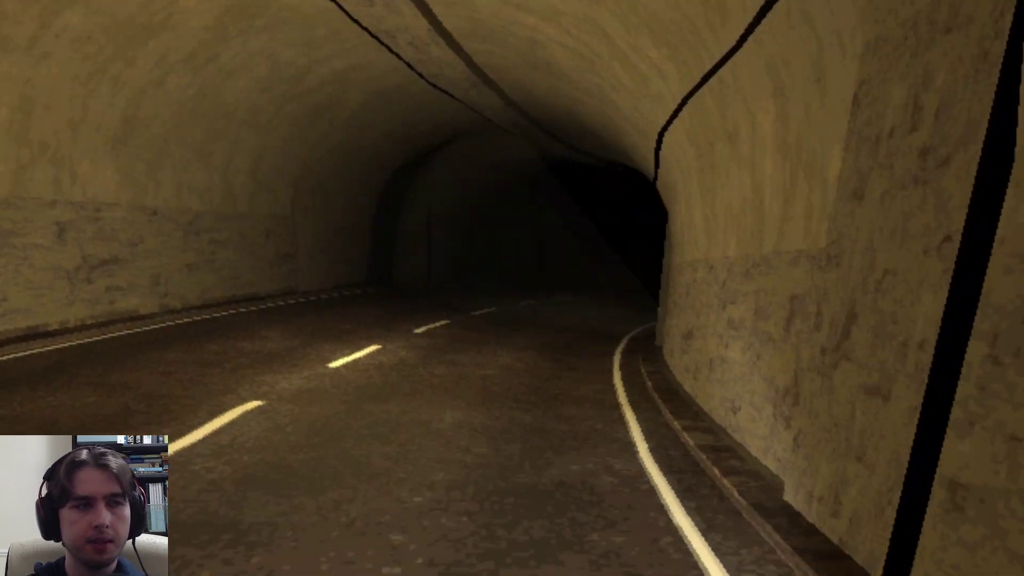
key(w)
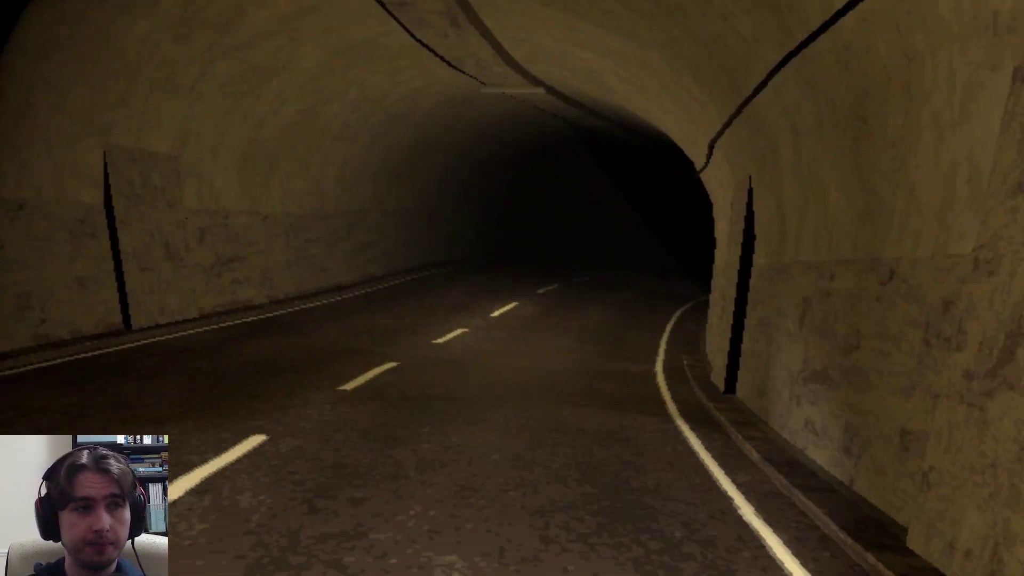
key(w)
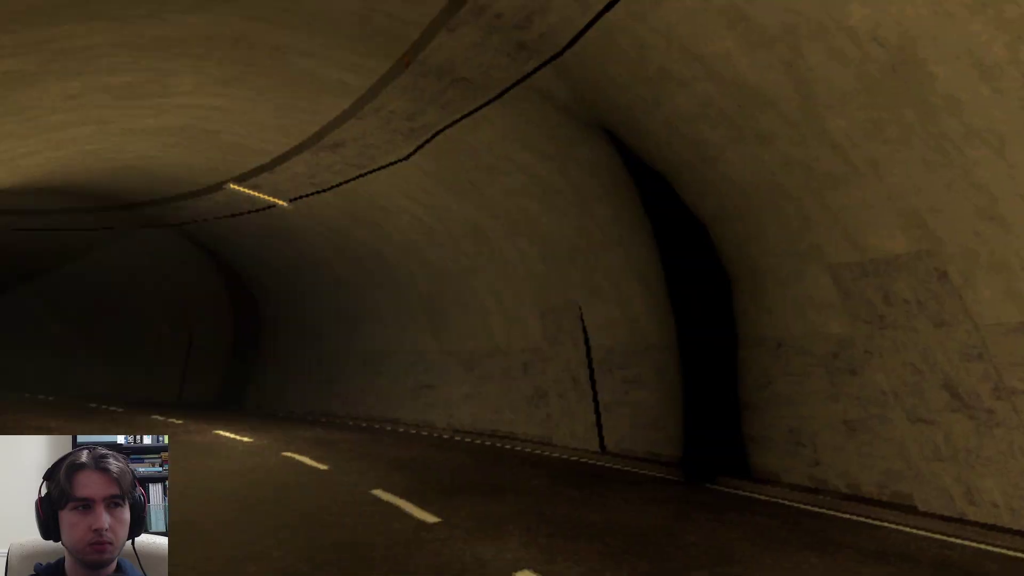
key(w)
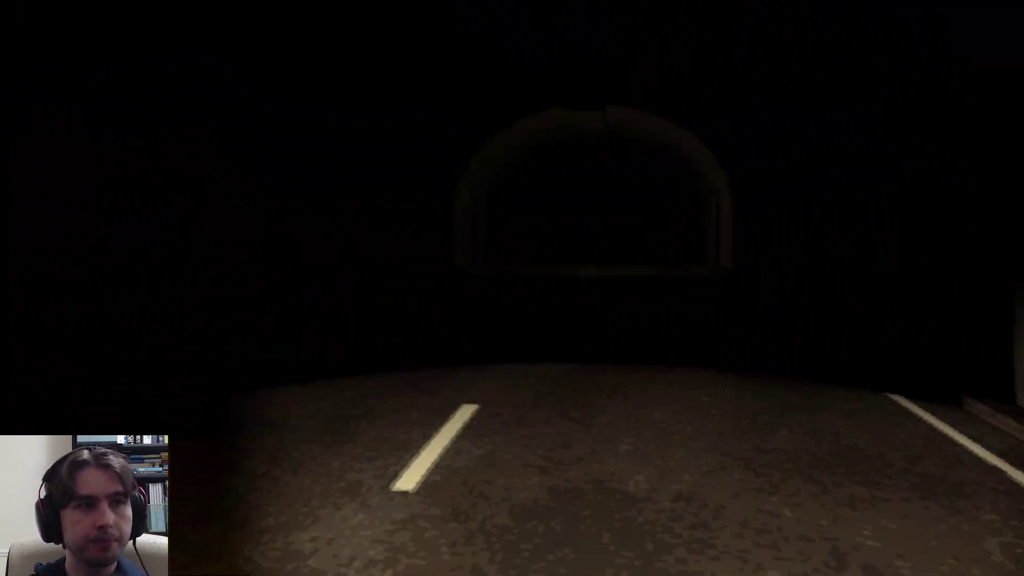
key(w)
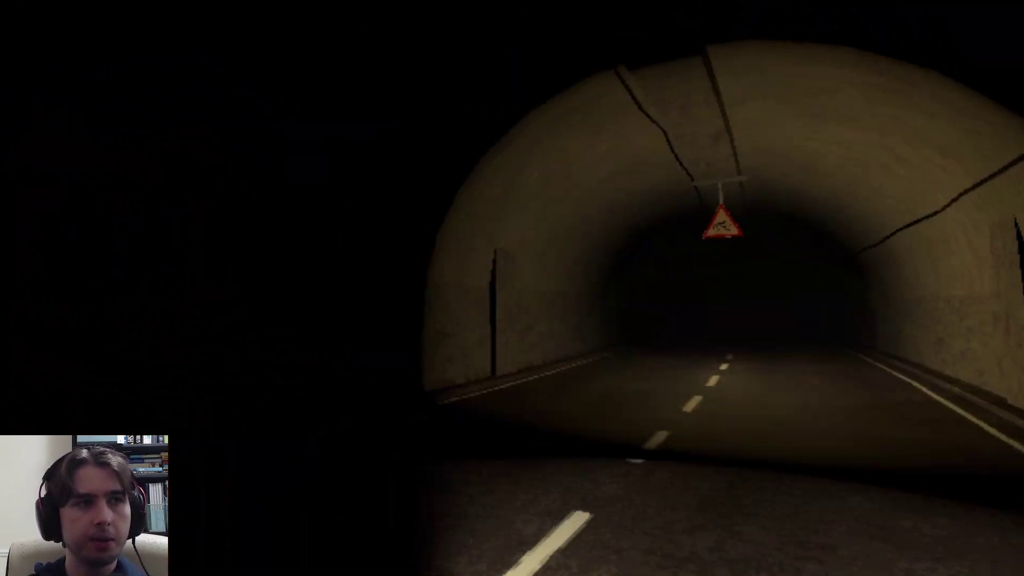
key(w)
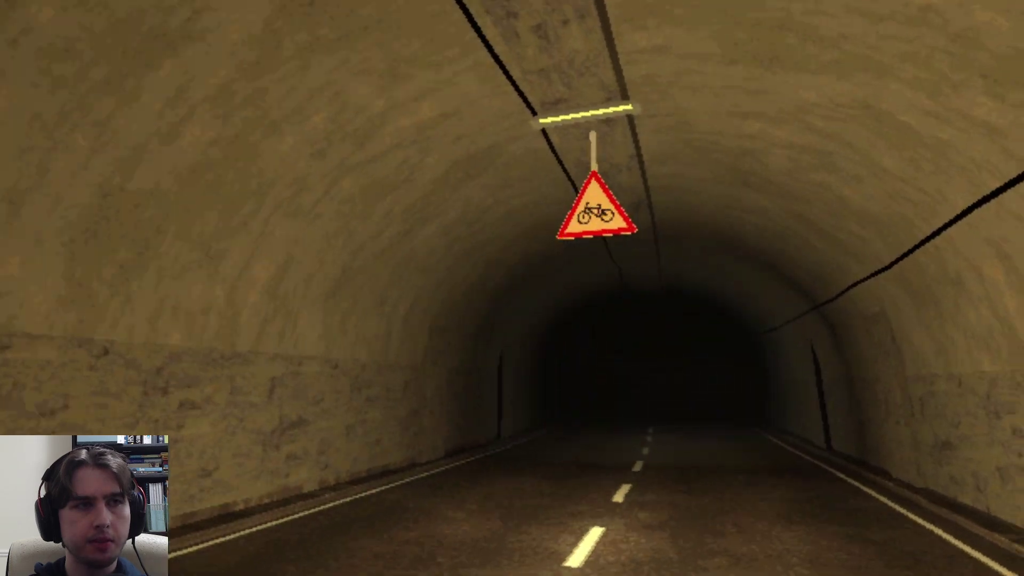
key(w)
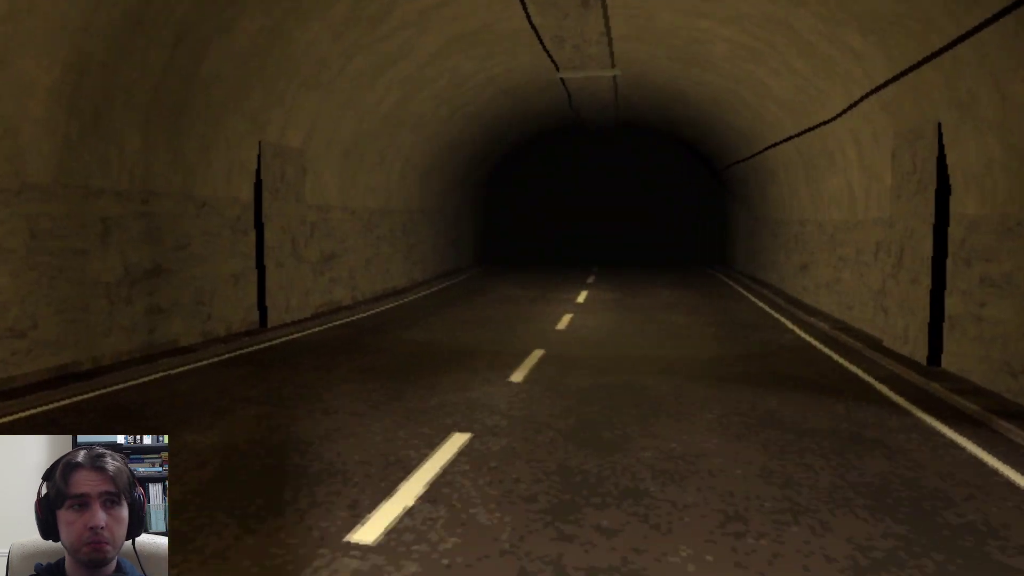
key(w)
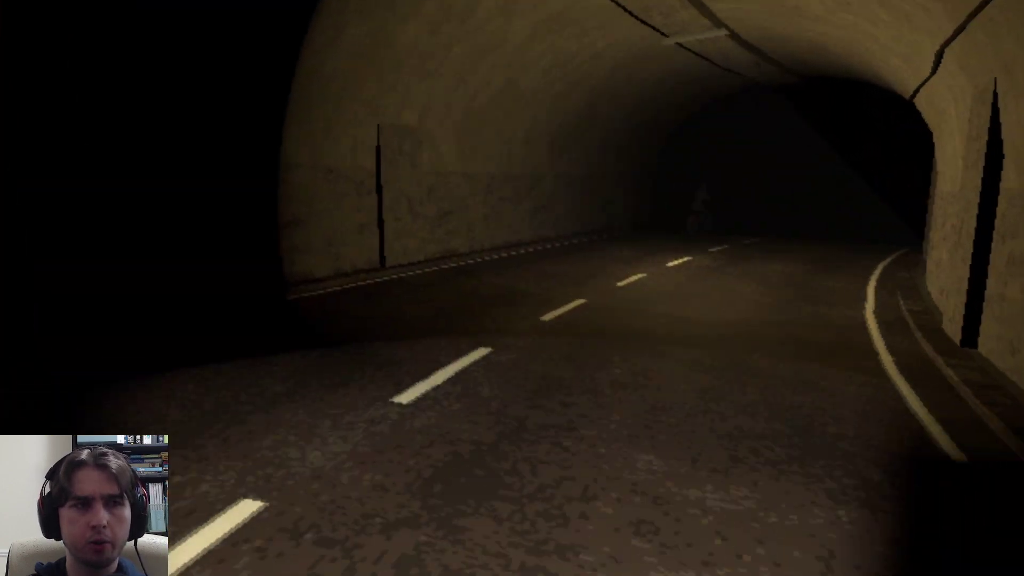
key(w)
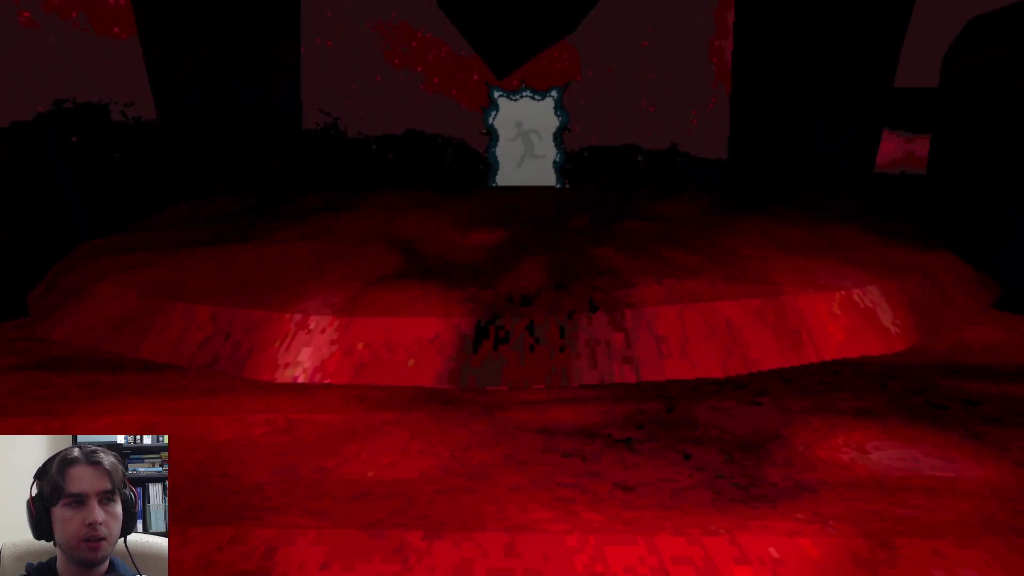
key(w)
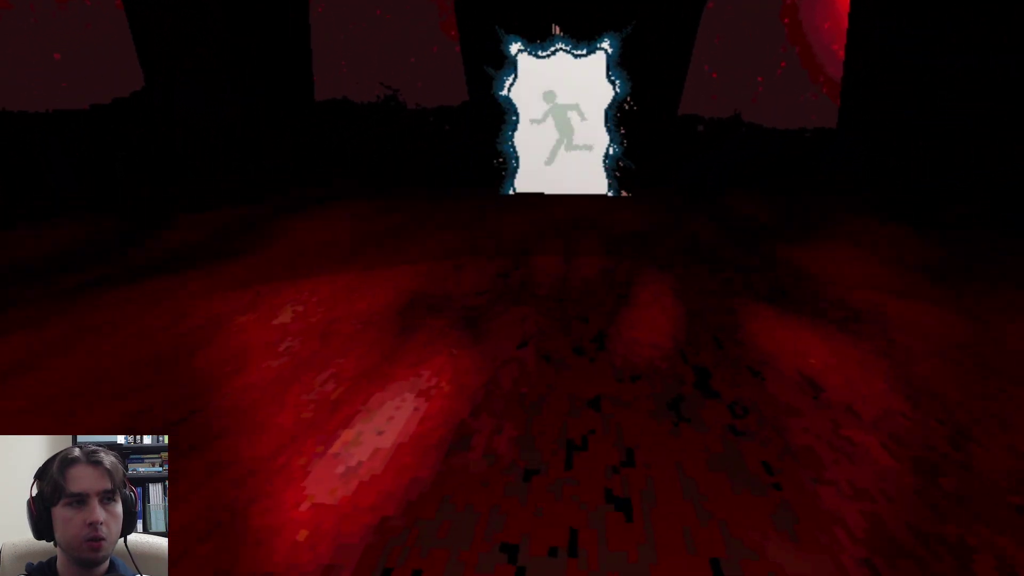
key(w)
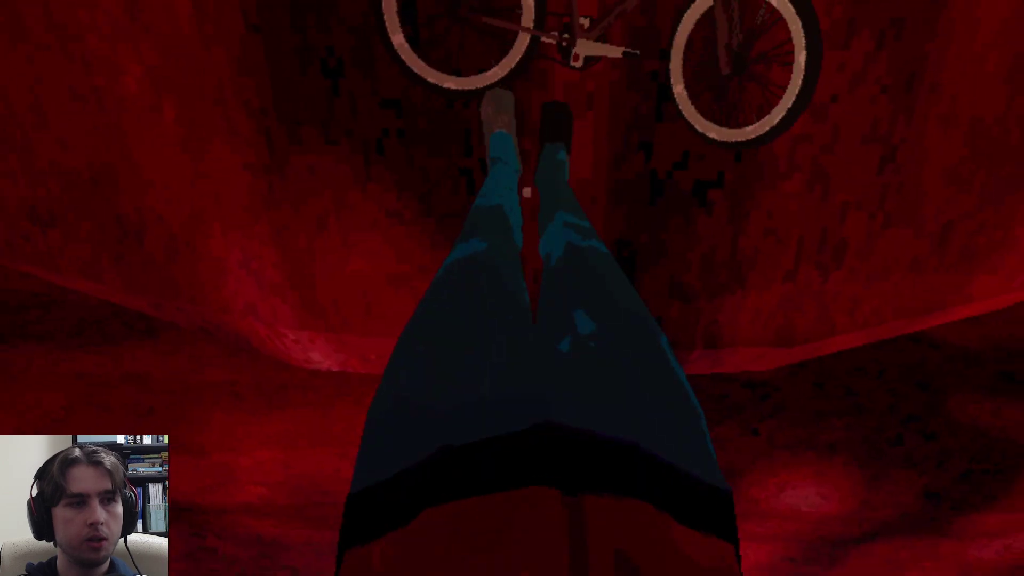